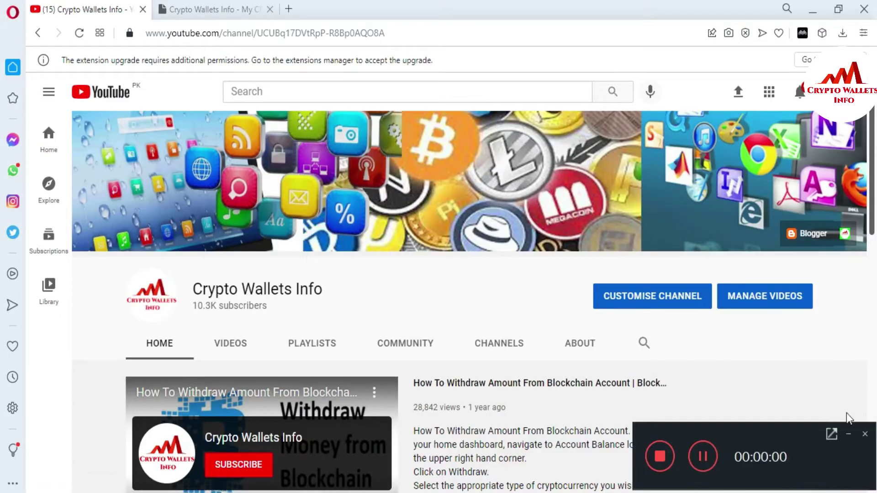
Step: Switch from the YouTube channel page to the cryptowalletsinfo.com website tab
left_click(851, 434)
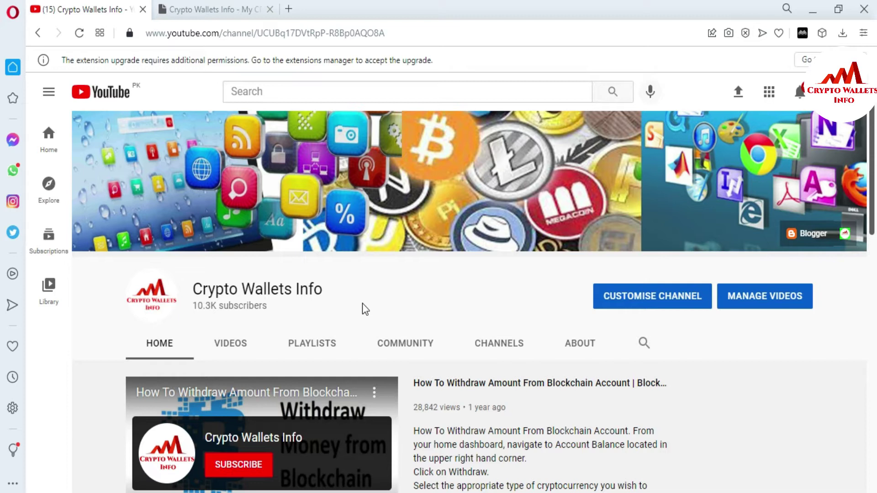
left_click(232, 8)
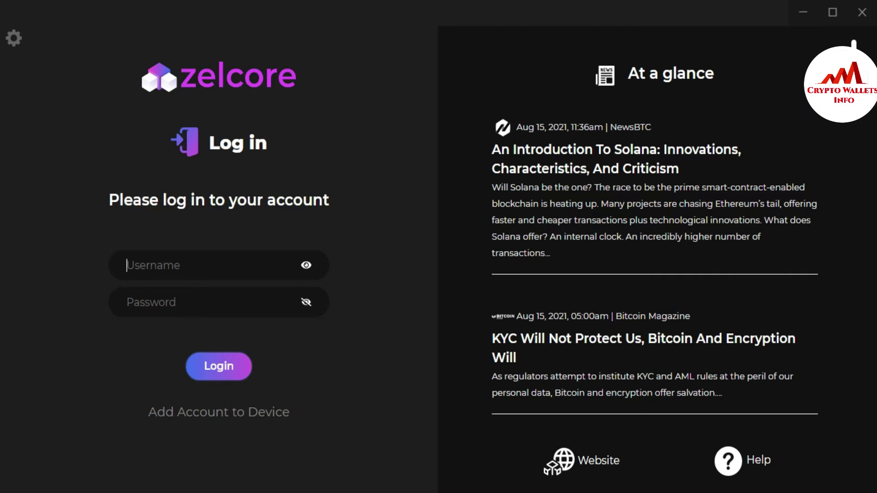
Step: Enter the account username and the account password on the Zelcore login form
type("test101")
left_click(231, 306)
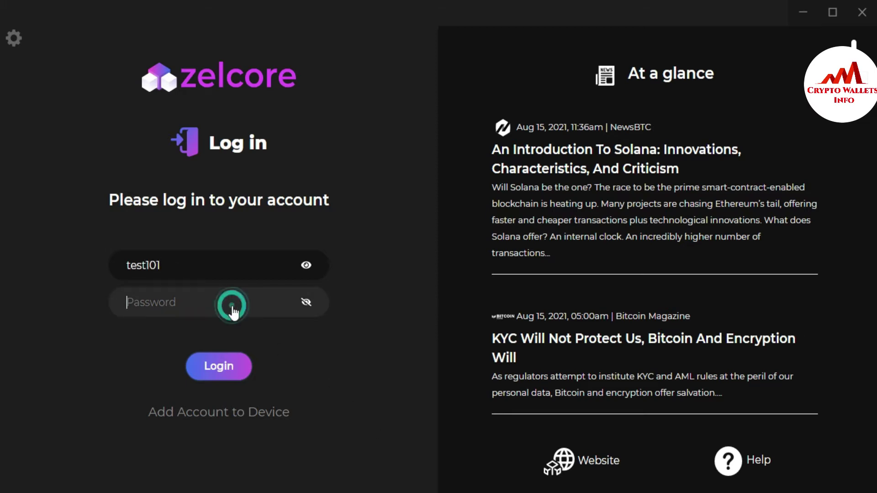
type("••")
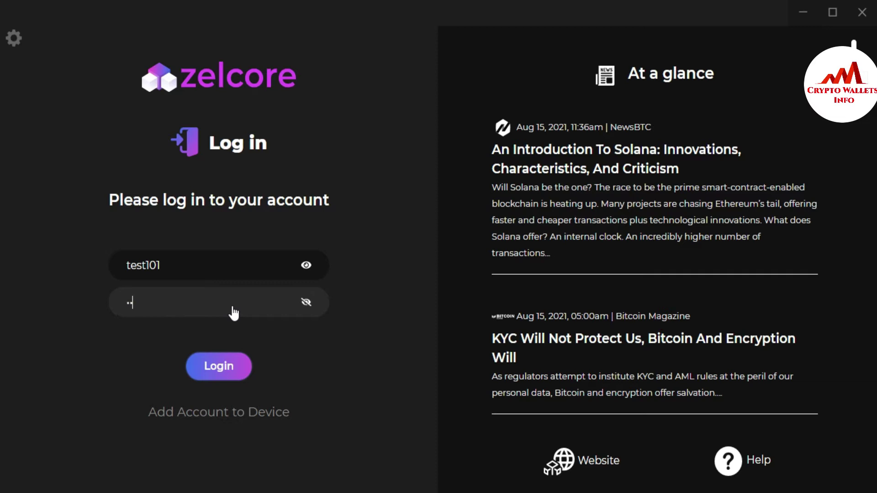
type("•••••••••••••")
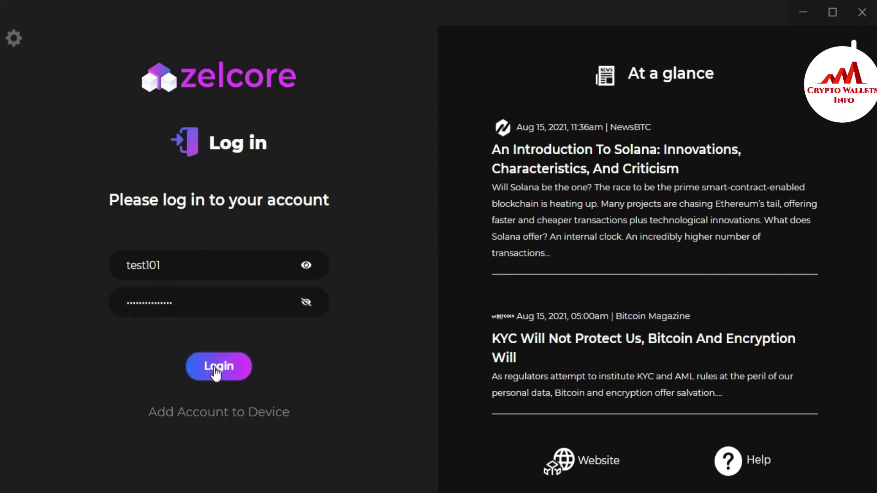
Step: Log in, dismiss the d2FA notice, and show the Payments wallet coins in Grid view
left_click(215, 370)
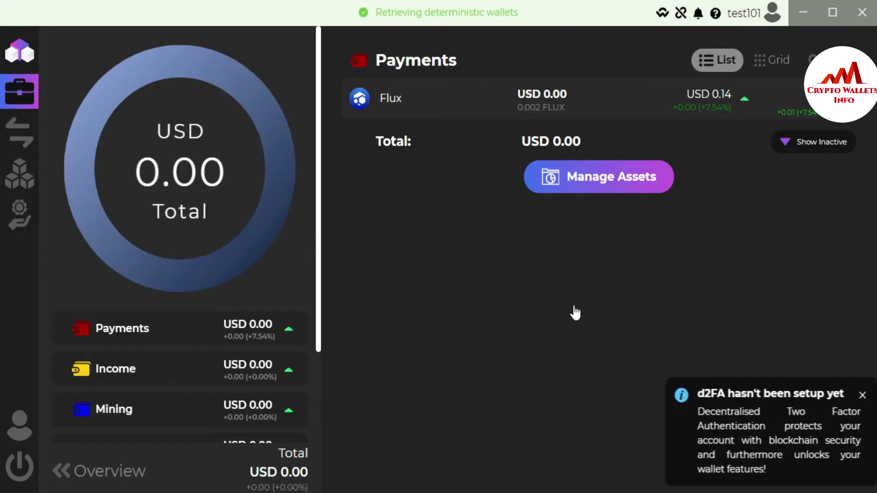
left_click(852, 396)
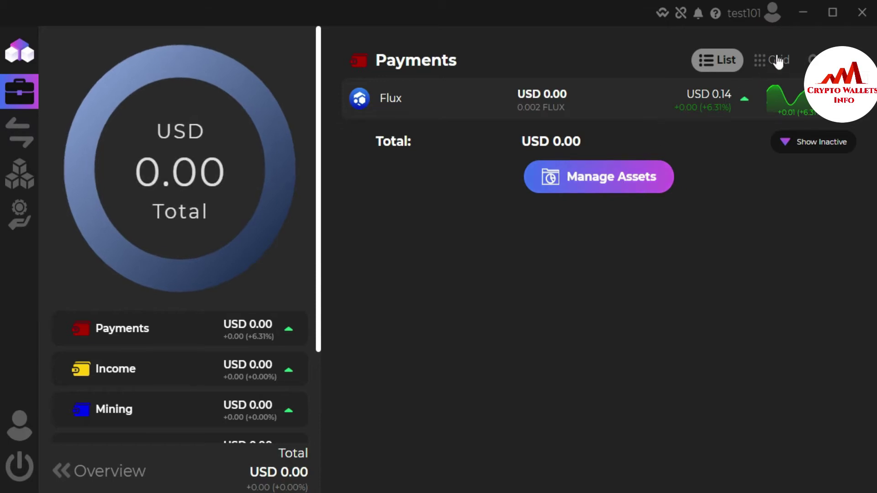
left_click(768, 68)
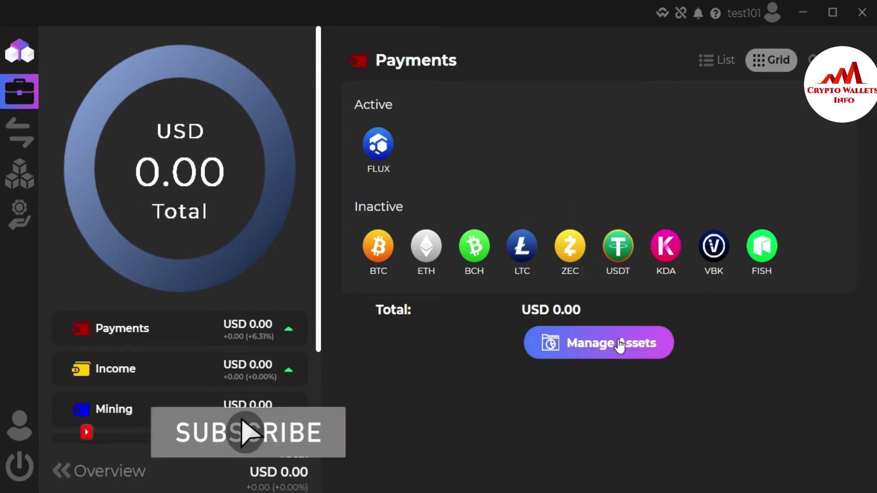
Step: Add the DOGE, DGB, DOT and FIRO coins through Manage Assets > Add Assets
left_click(590, 352)
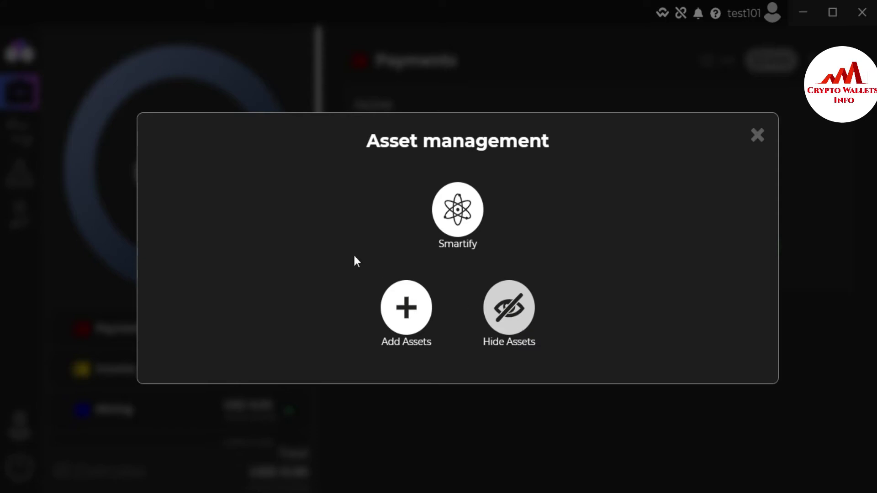
left_click(405, 306)
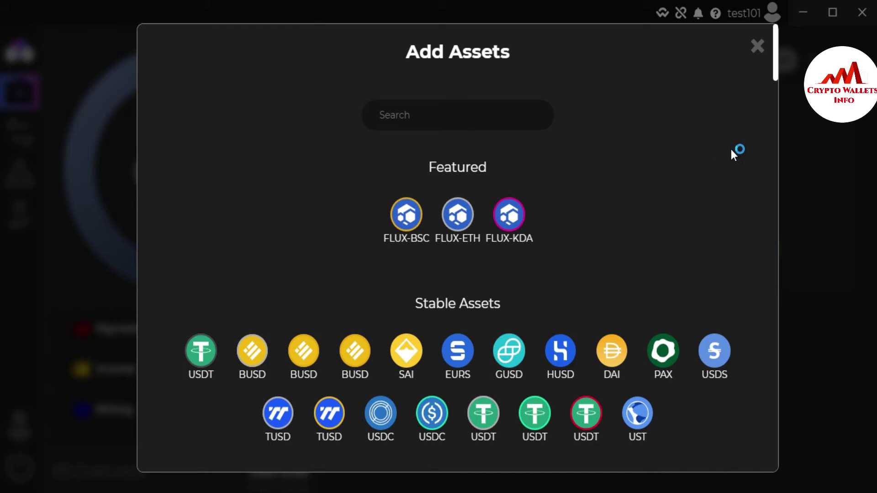
left_click_drag(776, 65, 777, 118)
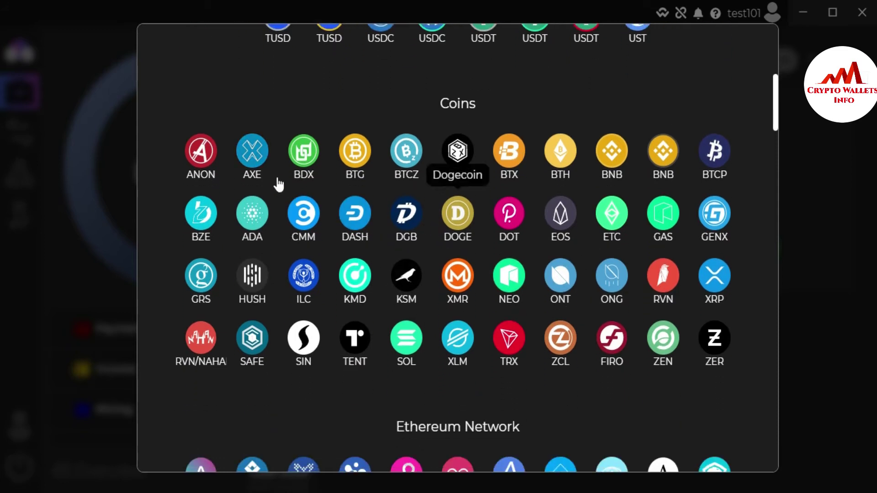
left_click(463, 227)
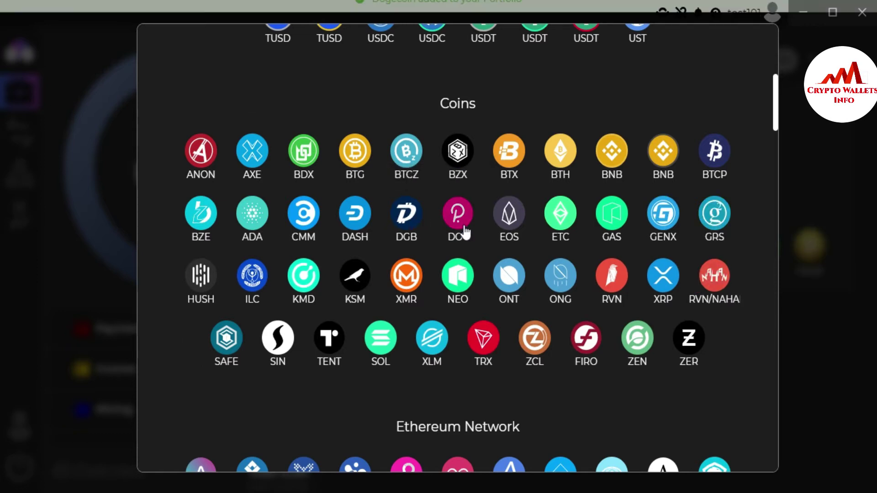
left_click(405, 223)
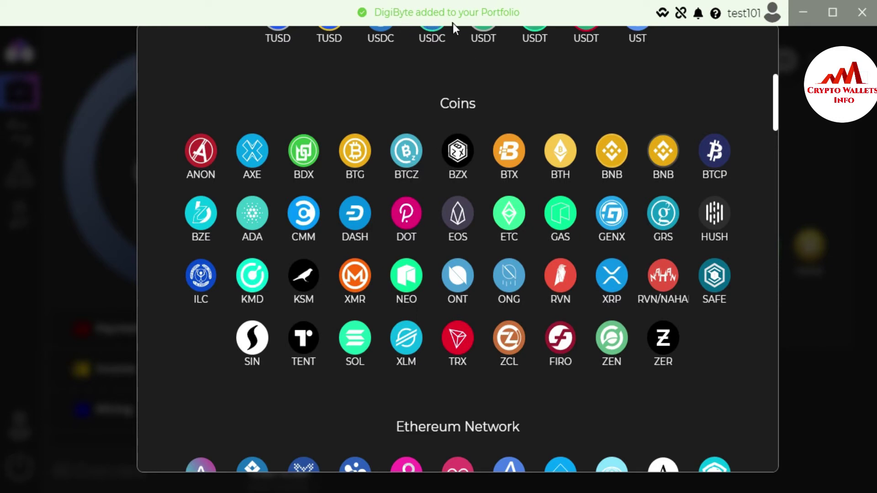
left_click(409, 229)
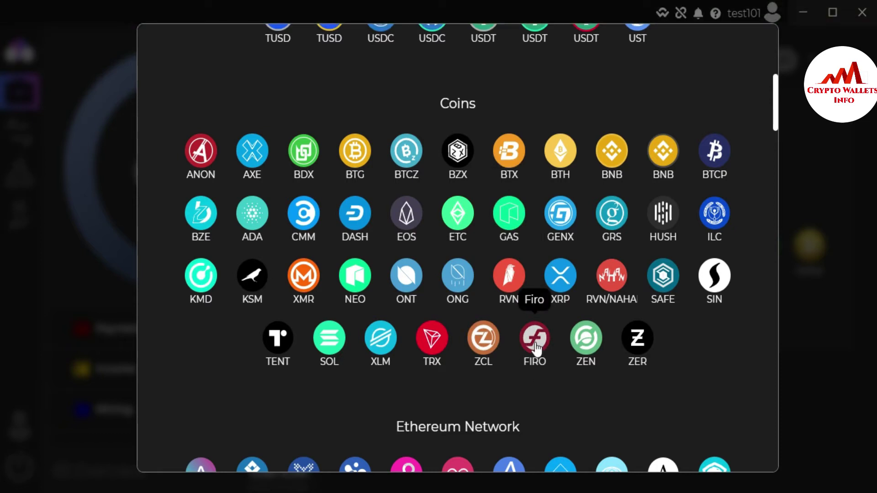
left_click(535, 340)
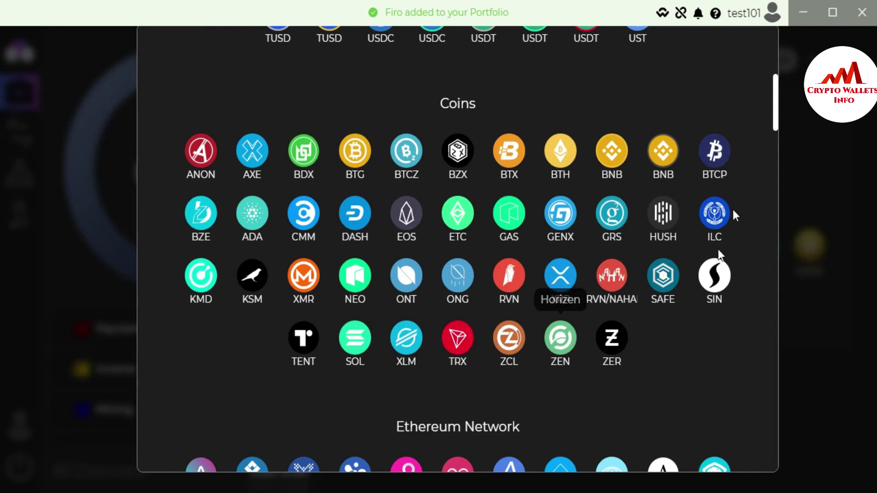
Step: Add the WAX token from the Ethereum Network section of the Add Assets list
left_click_drag(774, 108, 775, 151)
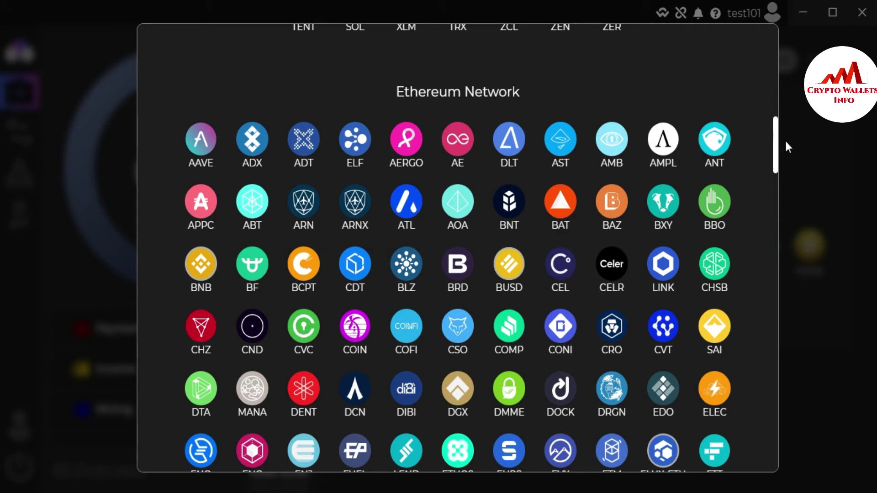
left_click_drag(775, 142, 773, 233)
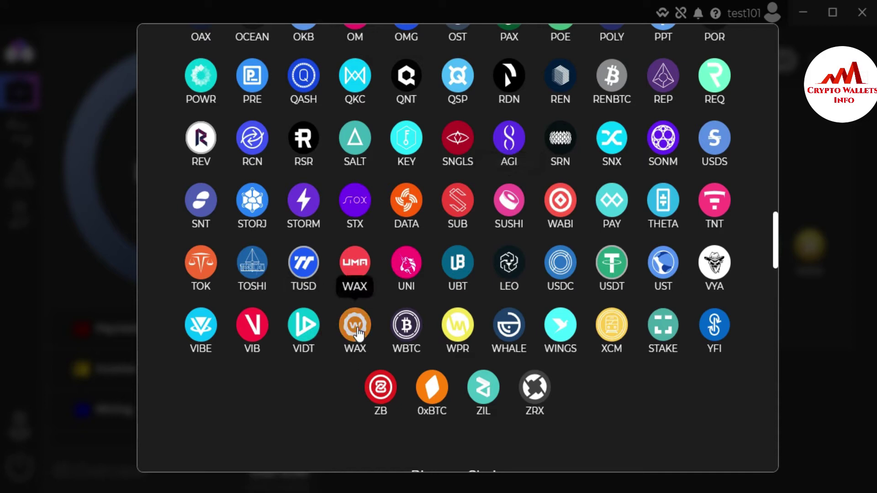
left_click(356, 330)
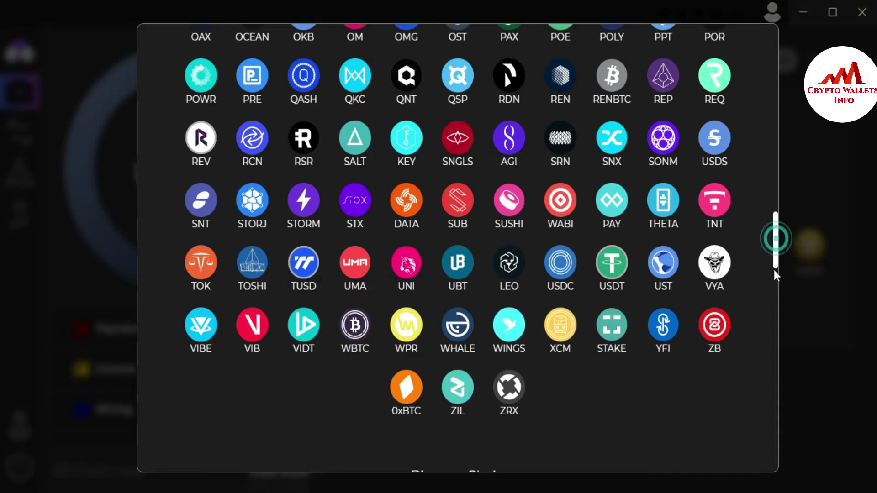
left_click_drag(775, 240, 774, 279)
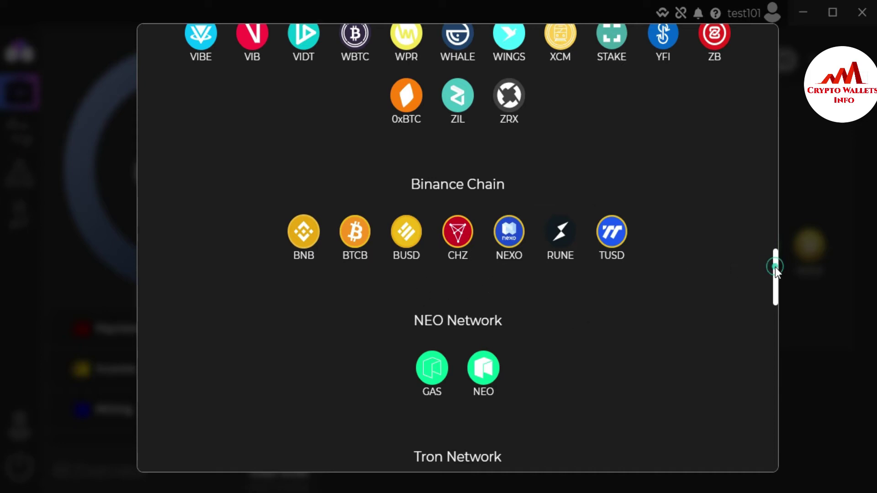
left_click_drag(775, 267, 775, 270)
Step: Add CHZ from Binance Chain, plus SUN and TRX from Tron Network
left_click(458, 223)
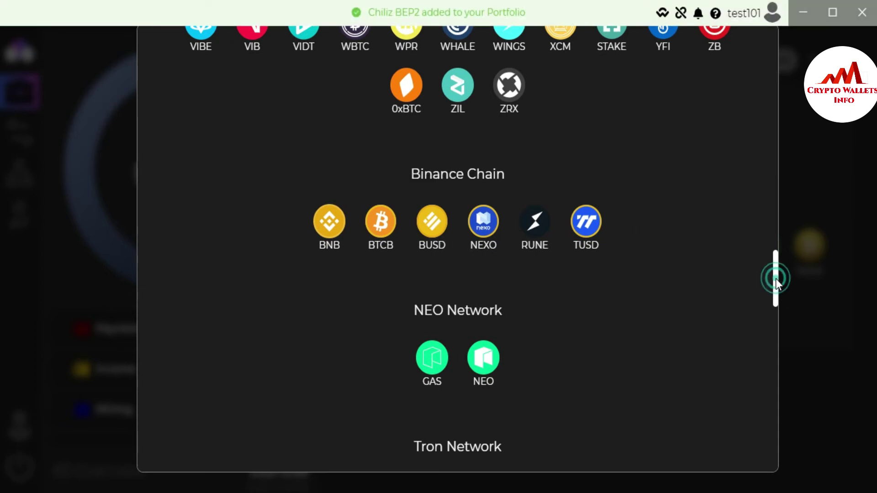
left_click_drag(776, 279, 773, 323)
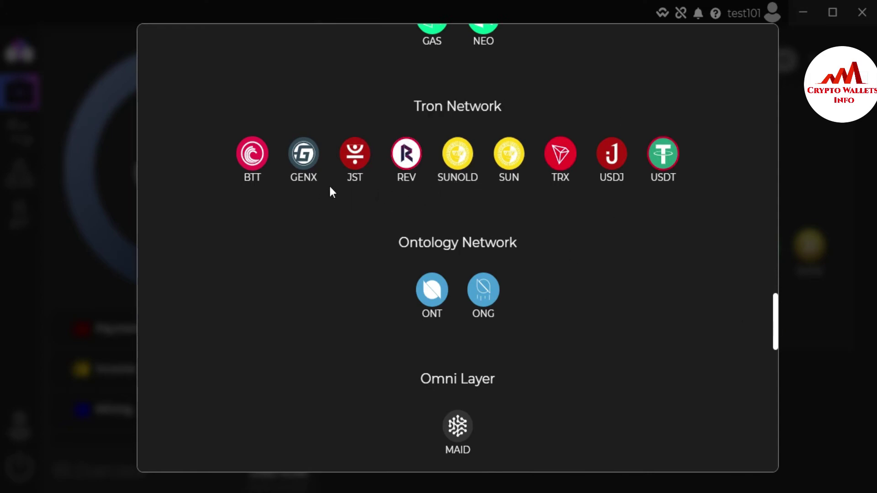
left_click(509, 153)
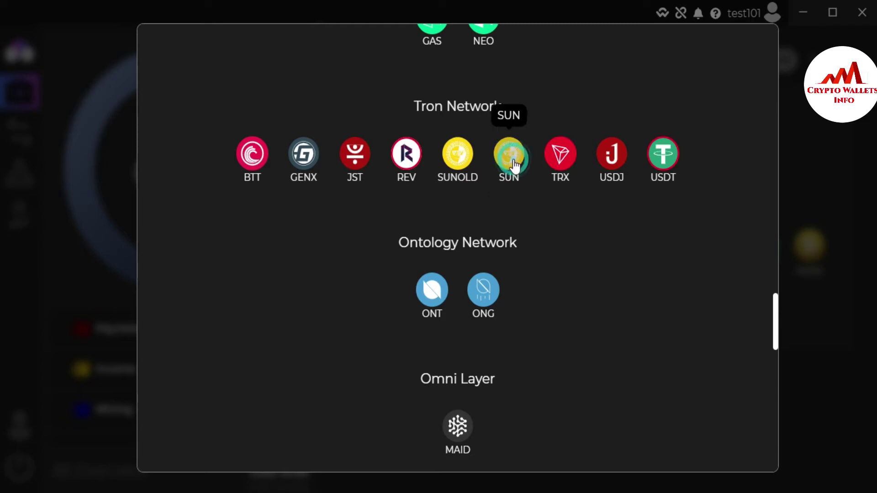
left_click(534, 154)
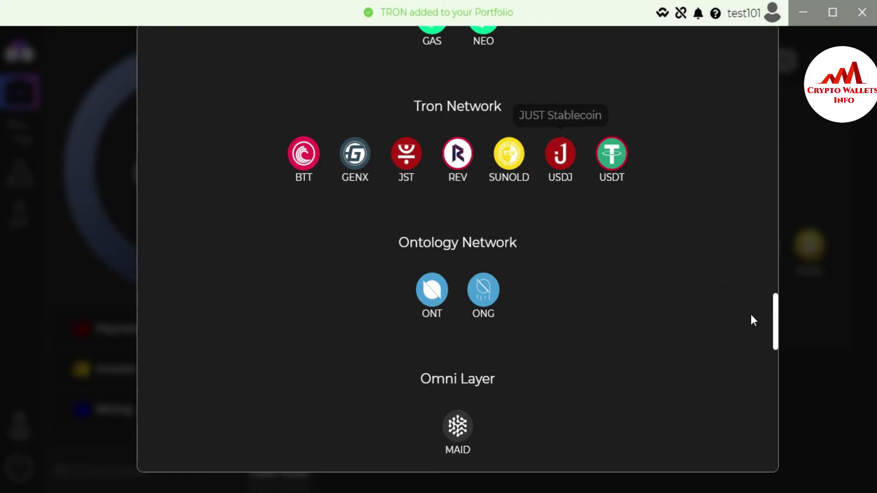
left_click_drag(774, 311, 780, 365)
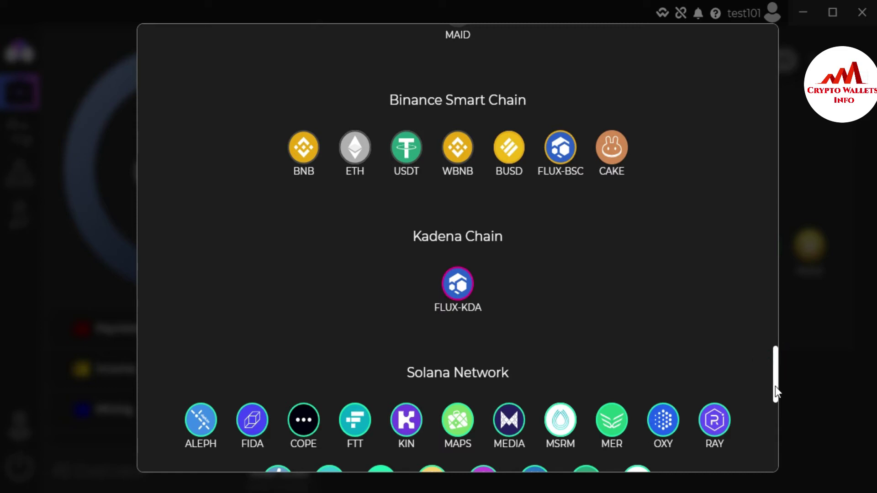
left_click_drag(774, 374, 749, 465)
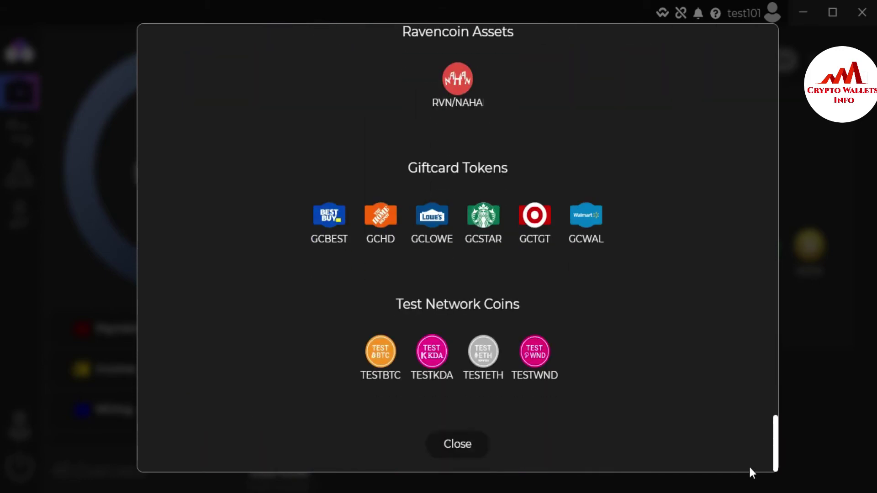
Step: Close the Add Assets catalogue and return to the Payments portfolio grid
left_click(470, 459)
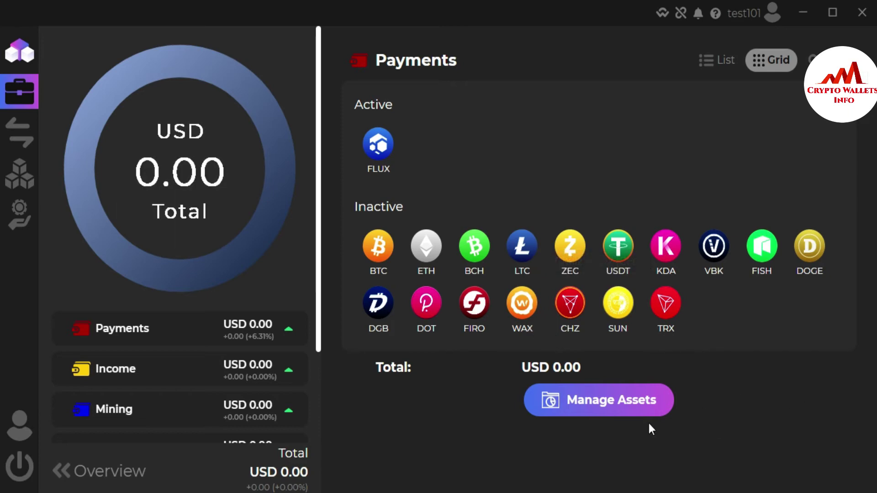
Step: Under Manage Assets > Hide Assets, hide TRX, SUN, FISH and CHZ
left_click(600, 403)
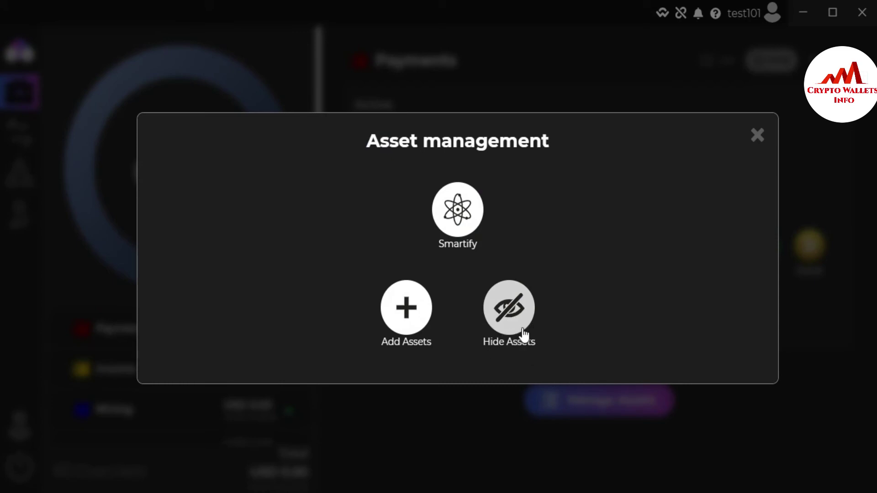
left_click(510, 316)
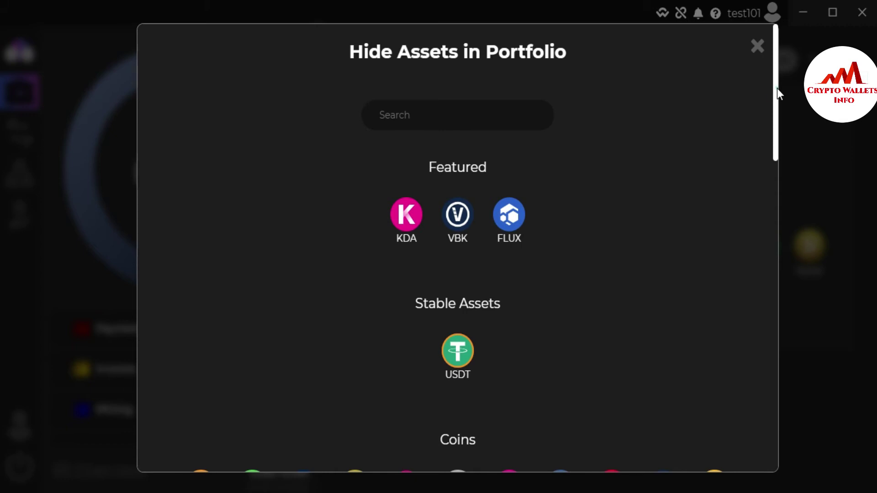
left_click_drag(777, 89, 790, 331)
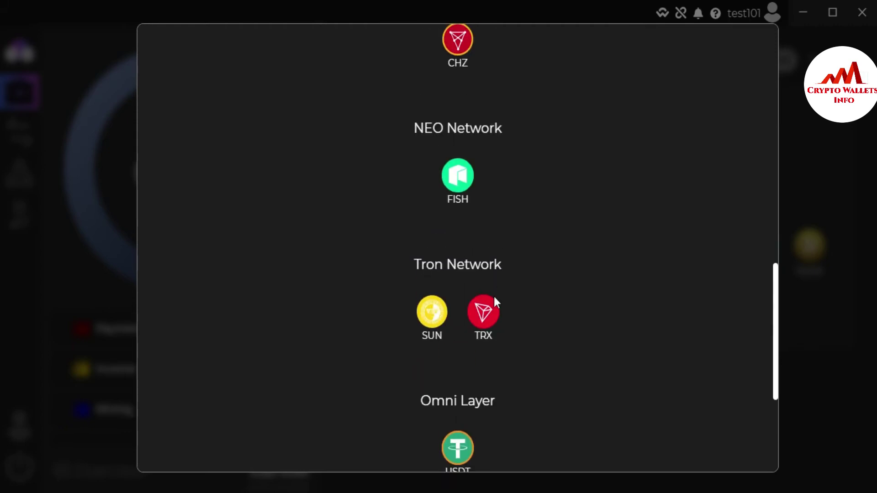
left_click(485, 319)
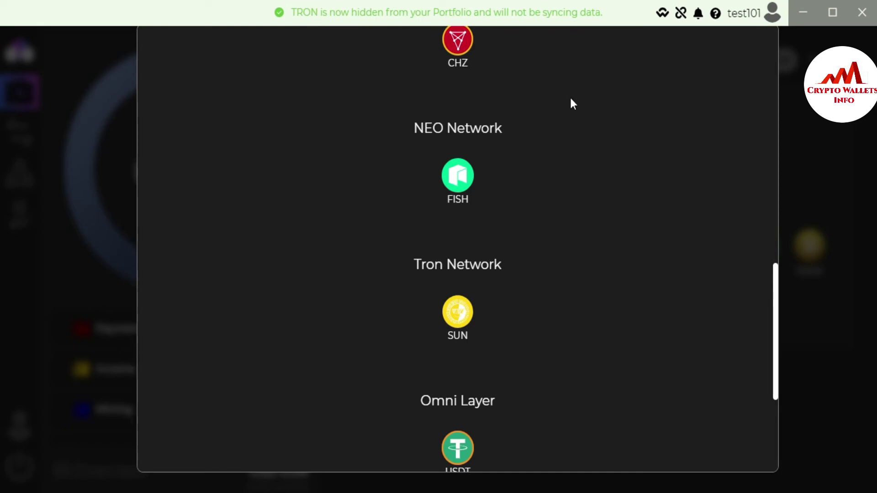
left_click(470, 323)
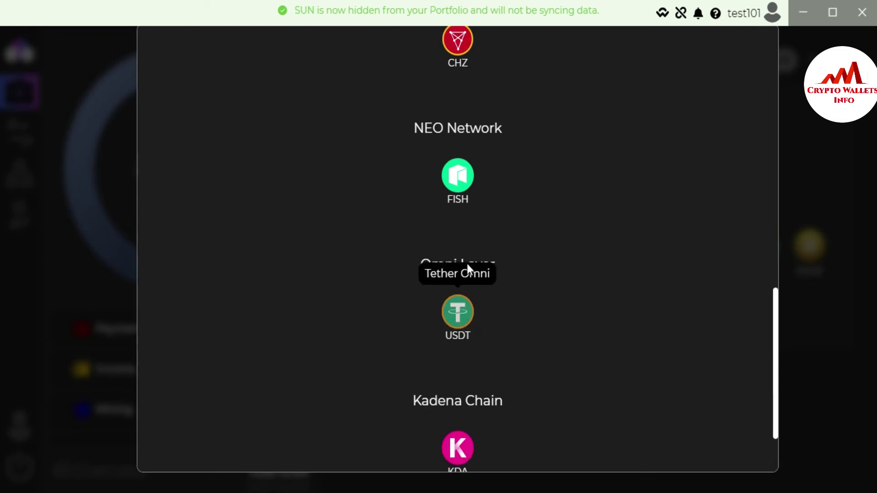
left_click(457, 175)
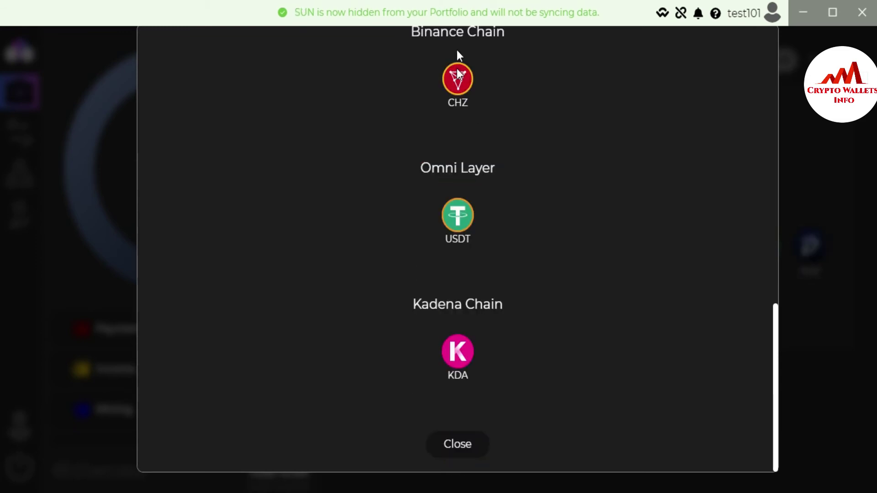
left_click(459, 94)
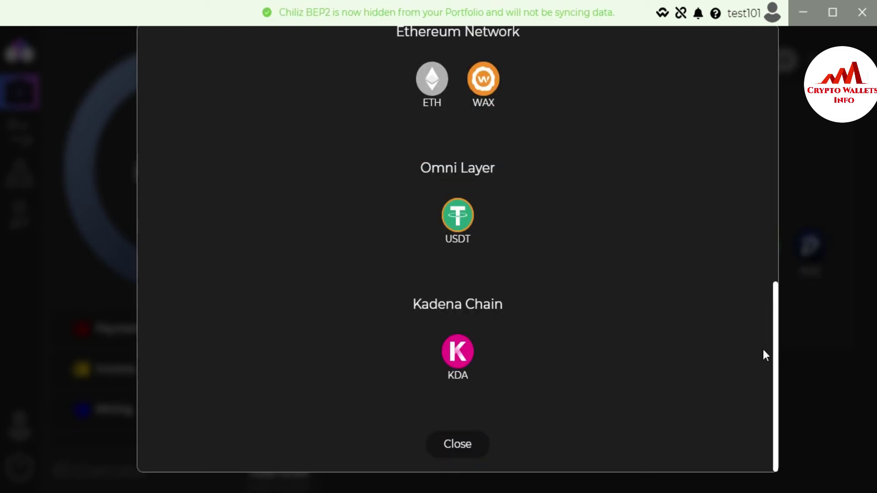
Step: Hide ETH, DOT, DOGE, DGB, LTC and BCH from the portfolio
left_click_drag(776, 348, 771, 232)
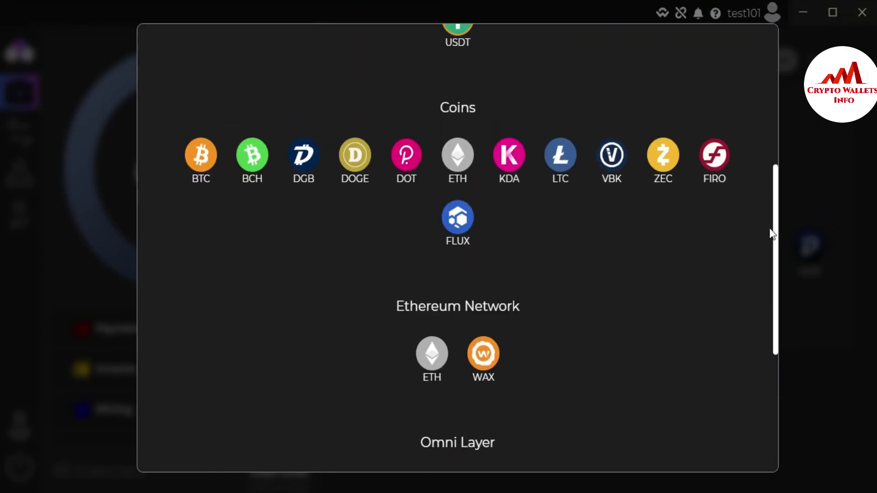
left_click(457, 157)
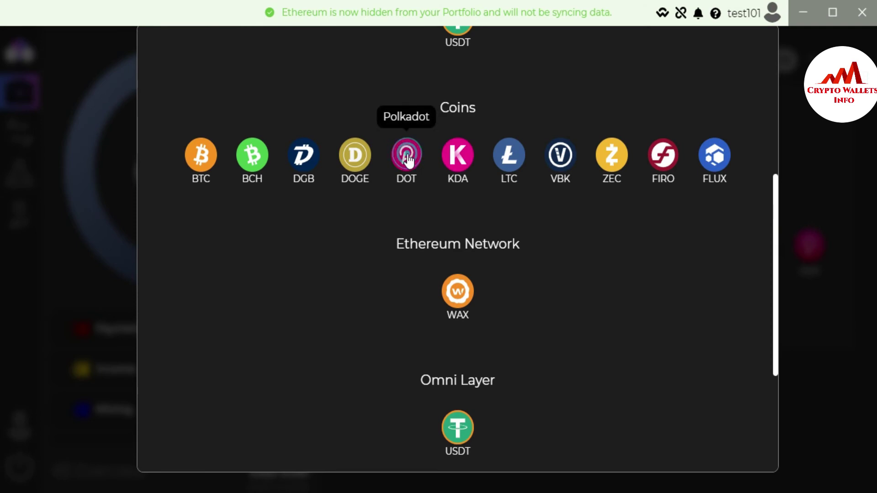
left_click(406, 156)
left_click(378, 158)
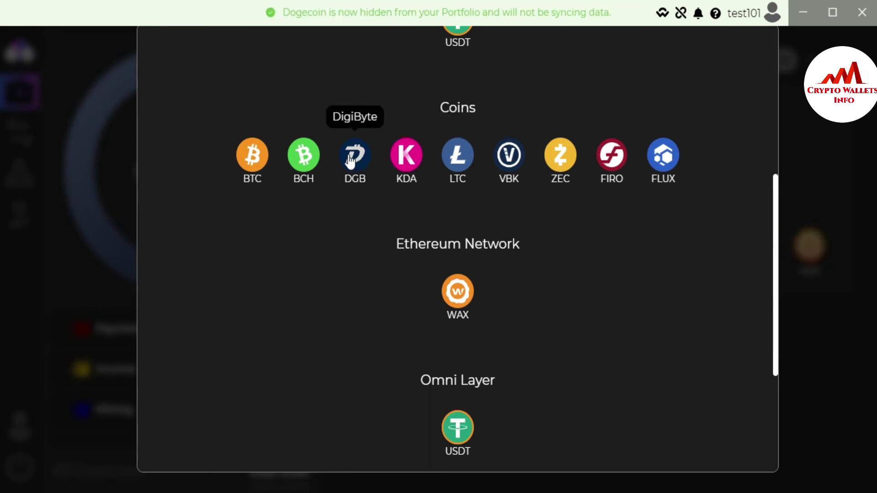
left_click(355, 157)
left_click(428, 155)
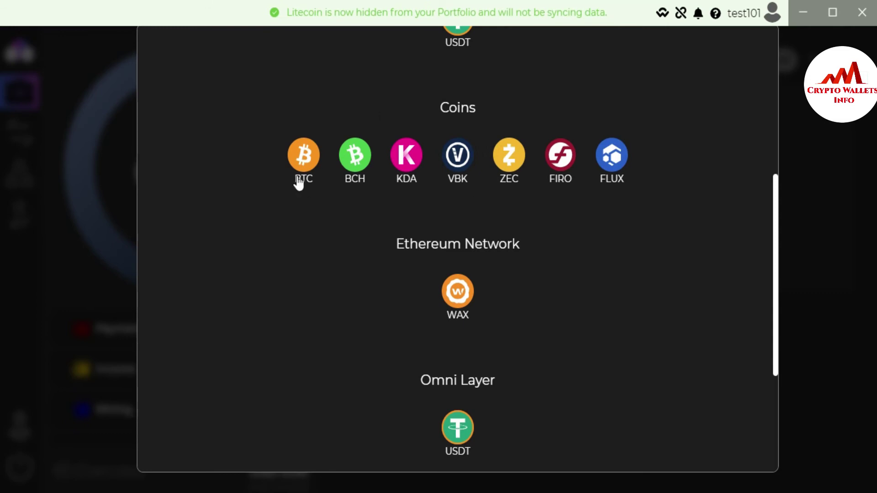
left_click(357, 167)
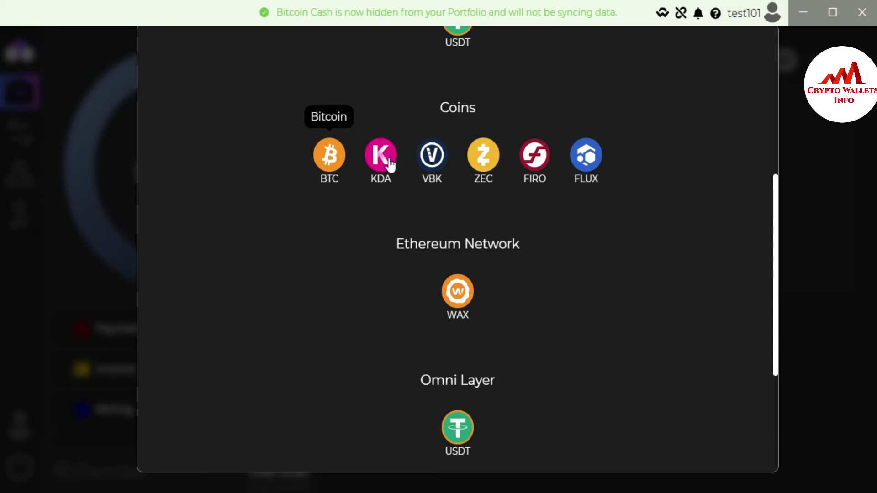
Step: Hide KDA, VBK, ZEC, FIRO, WAX and Omni USDT, then close the hide list
left_click(395, 162)
left_click(410, 158)
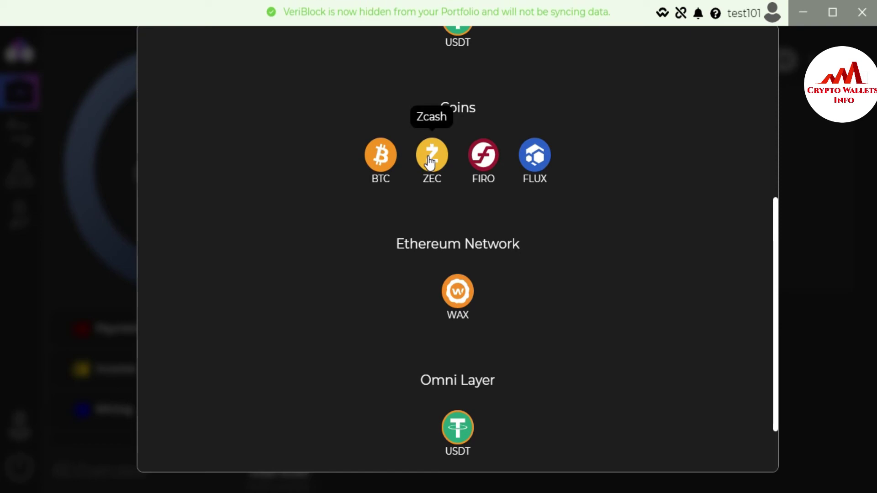
left_click(423, 159)
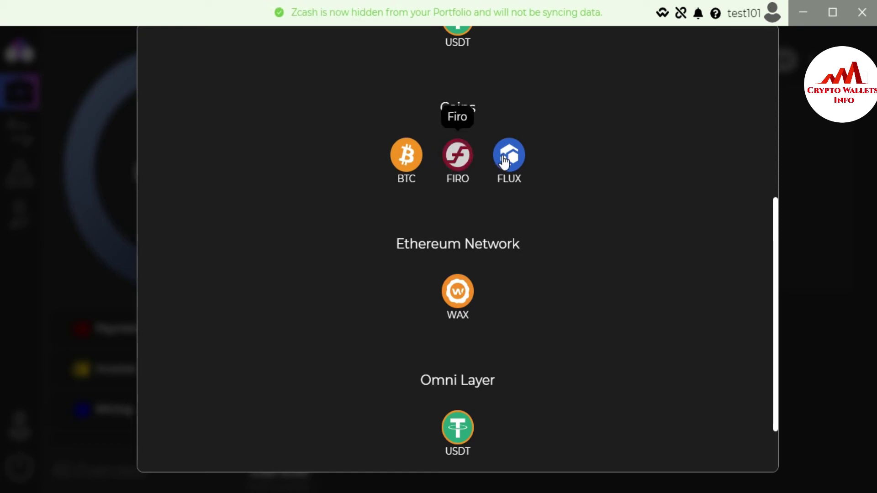
left_click(458, 161)
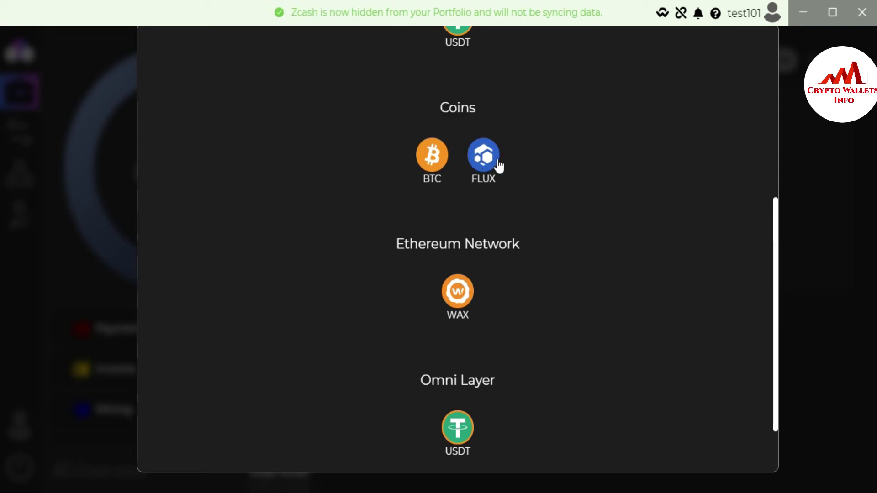
left_click(465, 304)
left_click(458, 352)
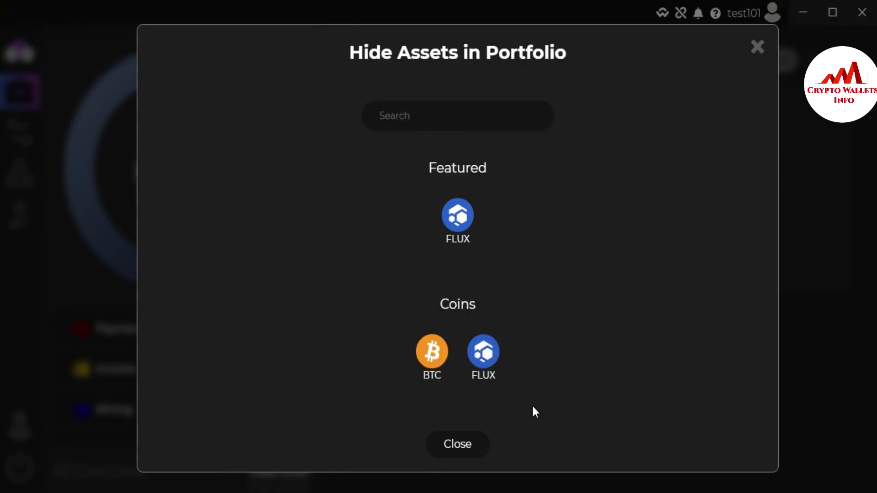
left_click(465, 450)
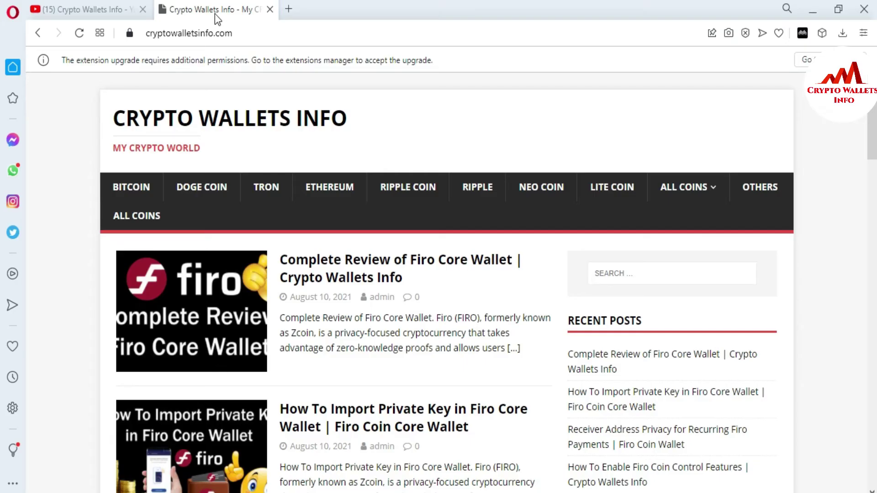
Step: View the Crypto Wallets Info YouTube channel tab, then go back to the cryptowalletsinfo.com tab
left_click(93, 15)
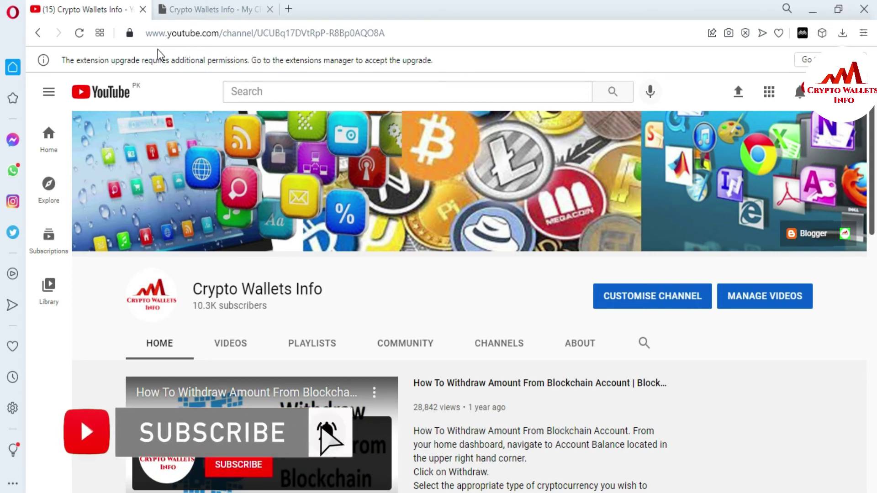
left_click(195, 17)
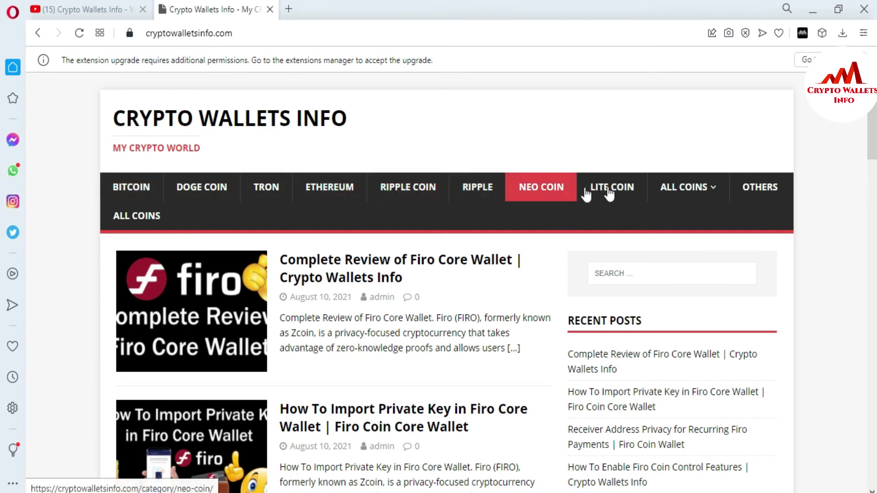
Step: Browse the ALL COINS dropdown's coin and wallet categories on the cryptowalletsinfo.com home page
mouse_move(702, 191)
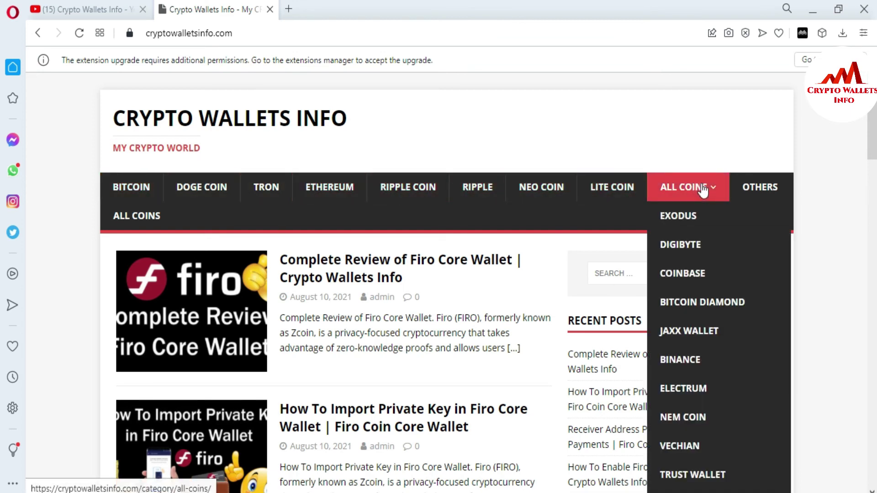
scroll(438, 274, "down", 2)
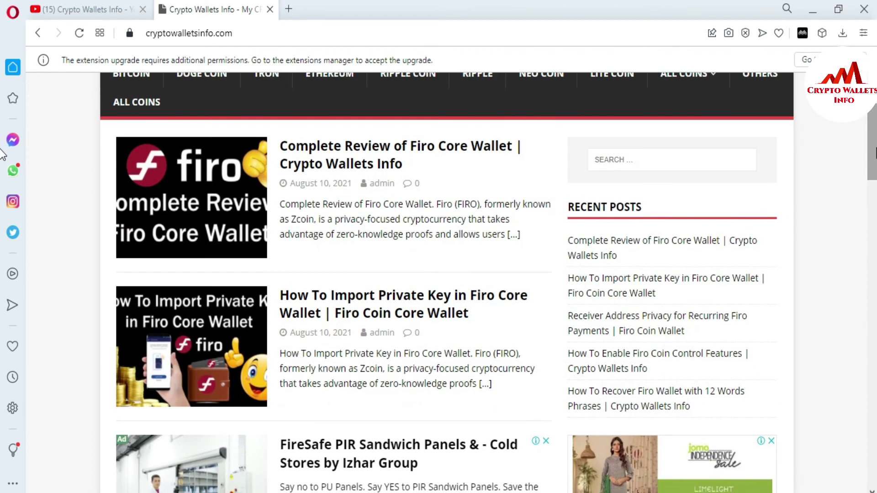
mouse_move(716, 87)
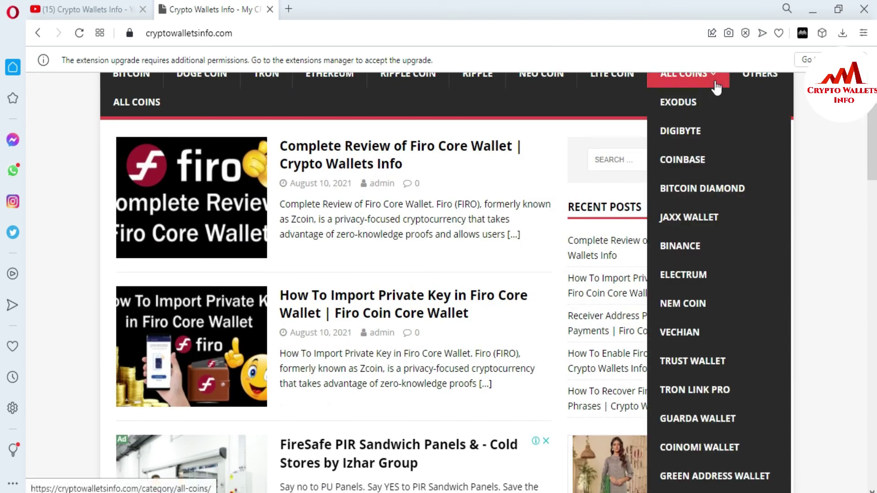
scroll(716, 88, "down", 1)
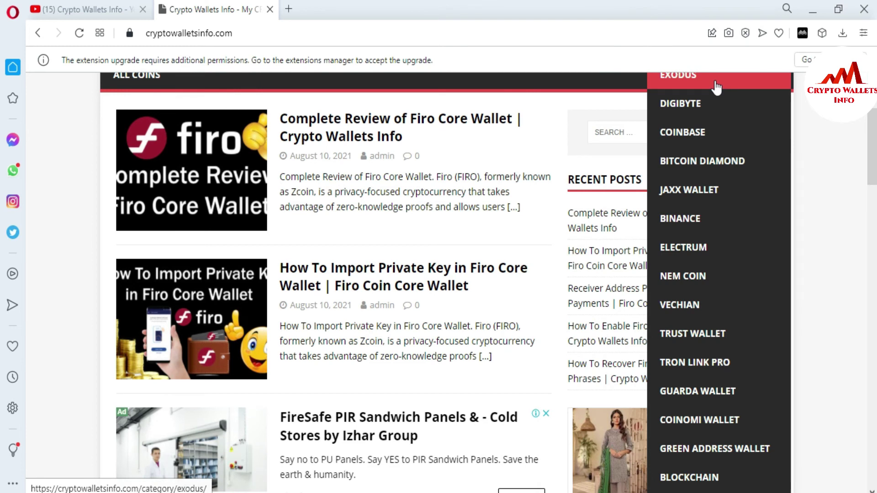
scroll(716, 88, "down", 1)
scroll(717, 88, "down", 1)
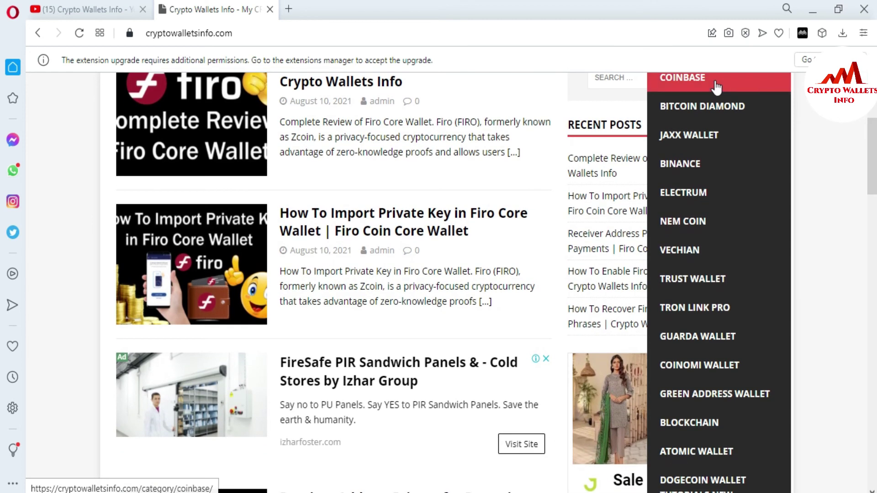
scroll(717, 88, "down", 3)
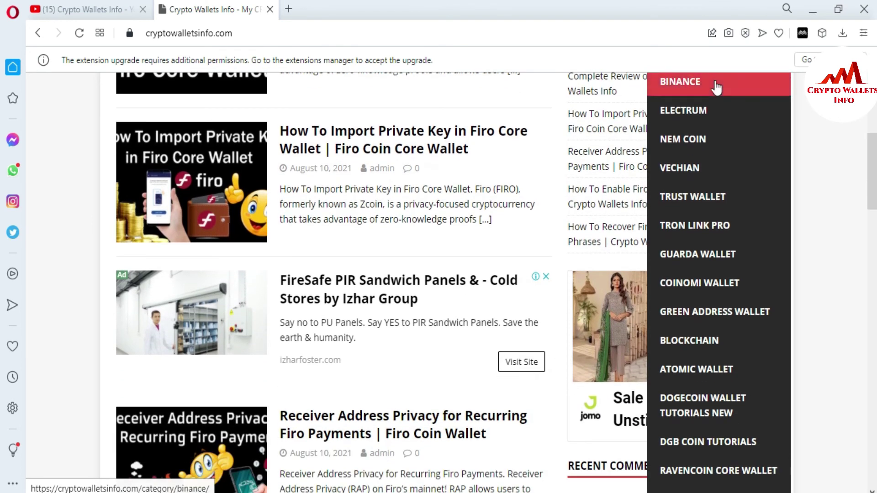
scroll(716, 87, "down", 3)
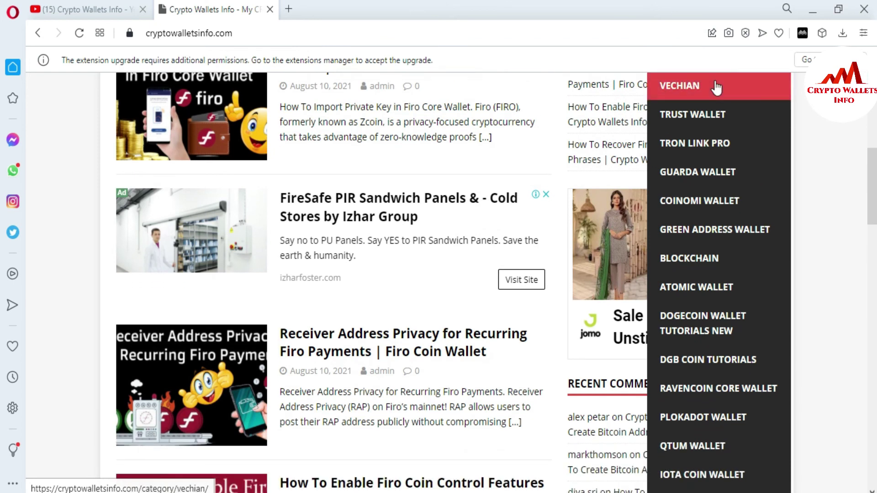
scroll(716, 88, "down", 2)
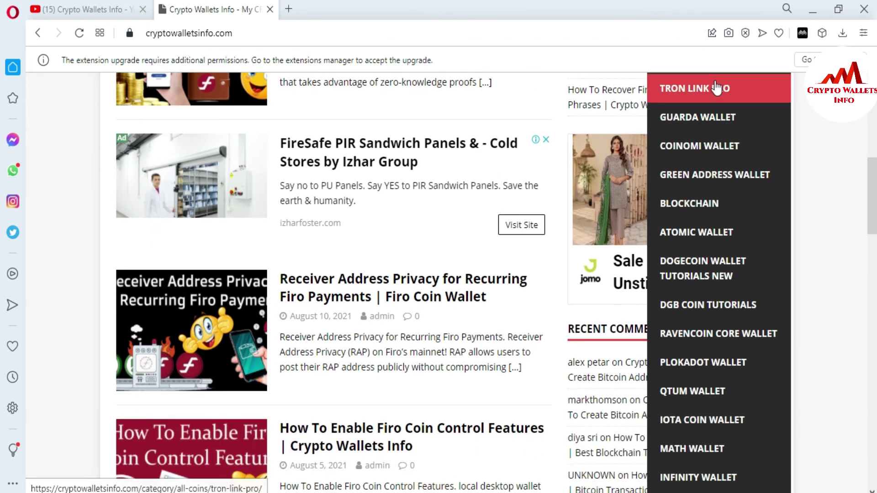
scroll(716, 87, "down", 3)
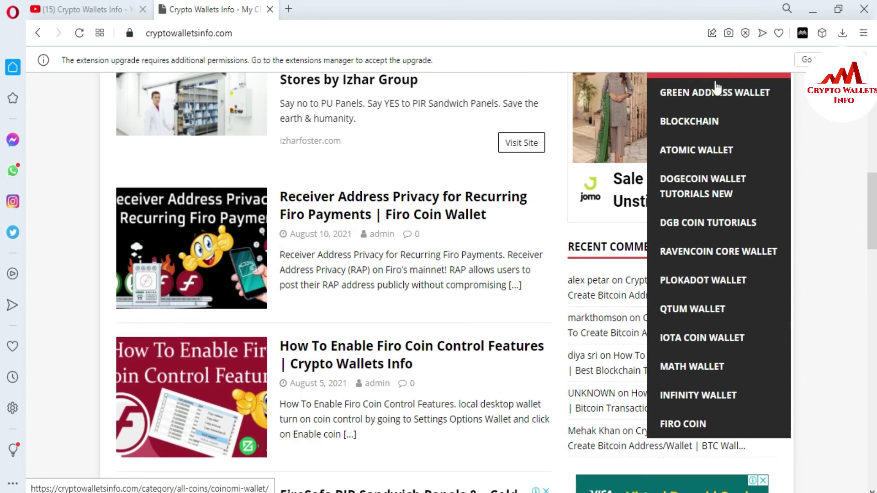
scroll(716, 87, "down", 2)
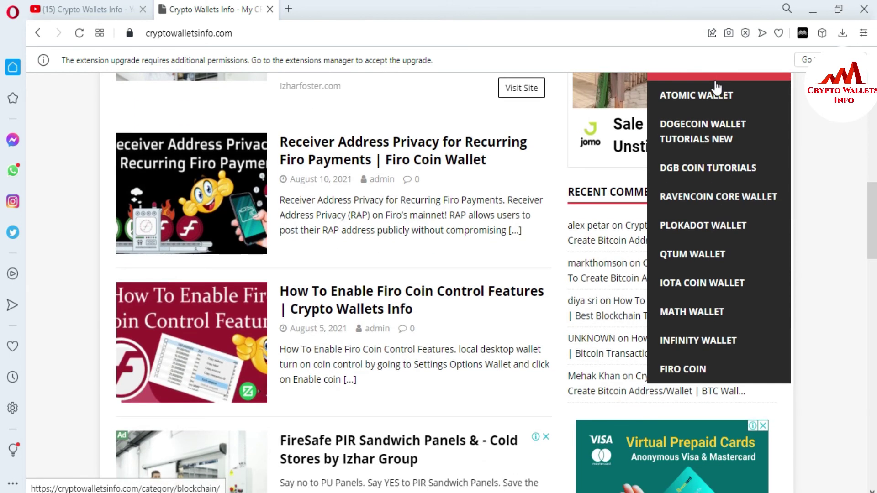
scroll(716, 87, "down", 1)
scroll(716, 87, "down", 1)
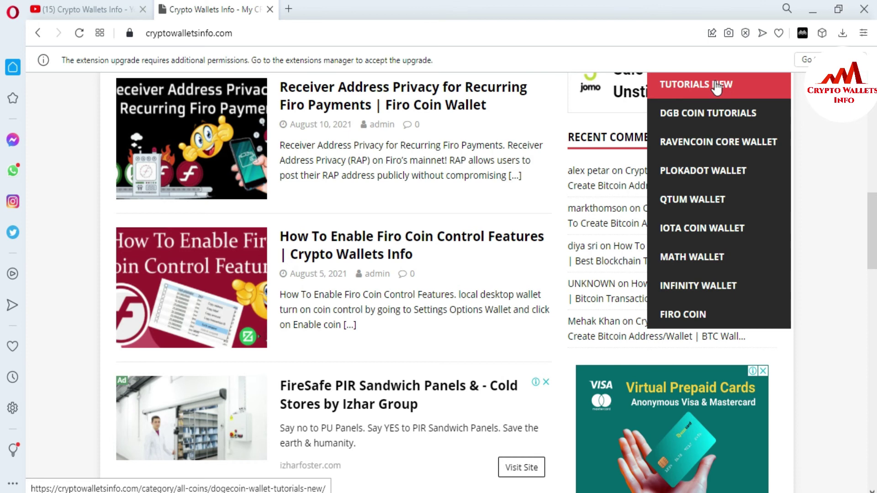
scroll(716, 86, "up", 5)
scroll(715, 87, "up", 2)
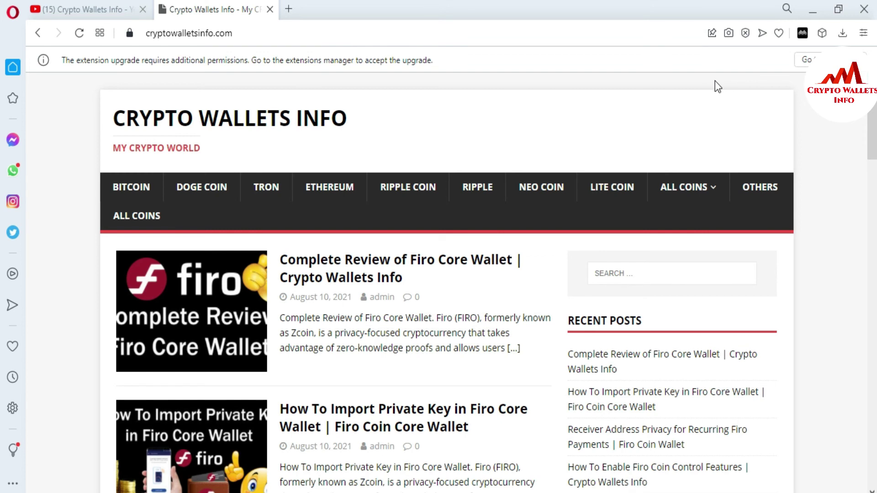
mouse_move(705, 185)
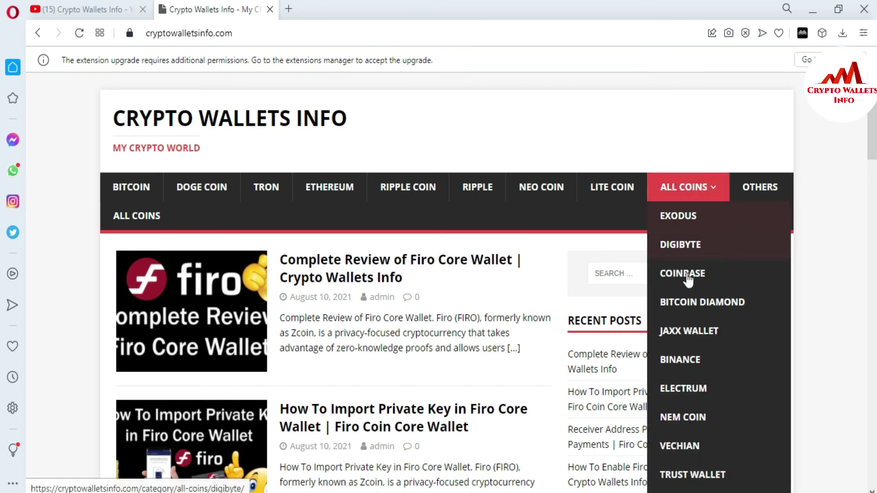
Step: Open the JAXX WALLET post archive, dismiss the ad pop-up, and browse down to the pagination buttons
left_click(700, 336)
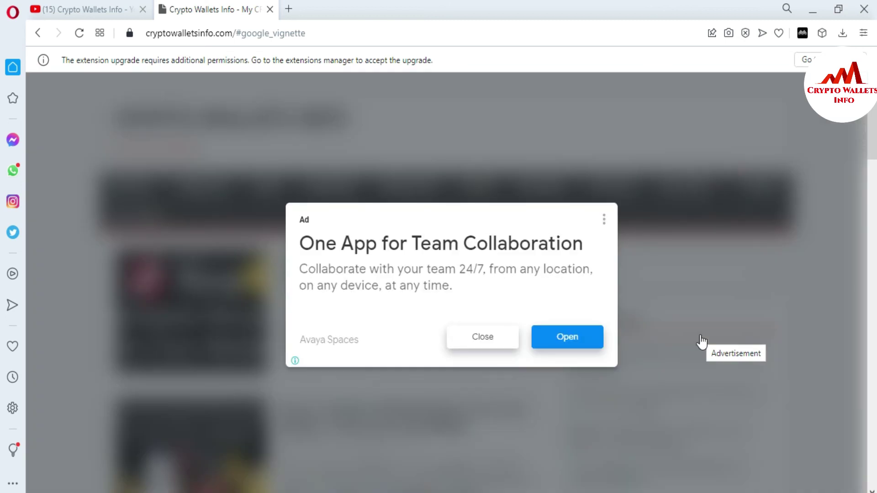
left_click(479, 344)
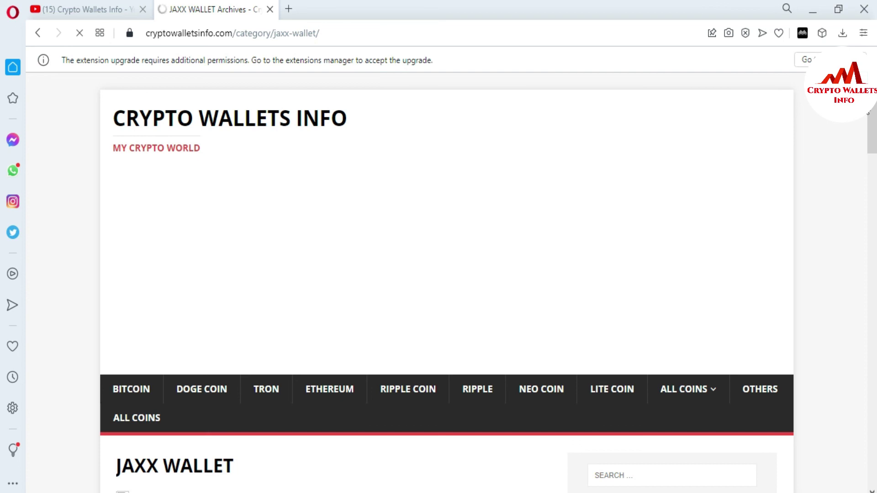
scroll(872, 142, "down", 4)
scroll(2, 151, "down", 3)
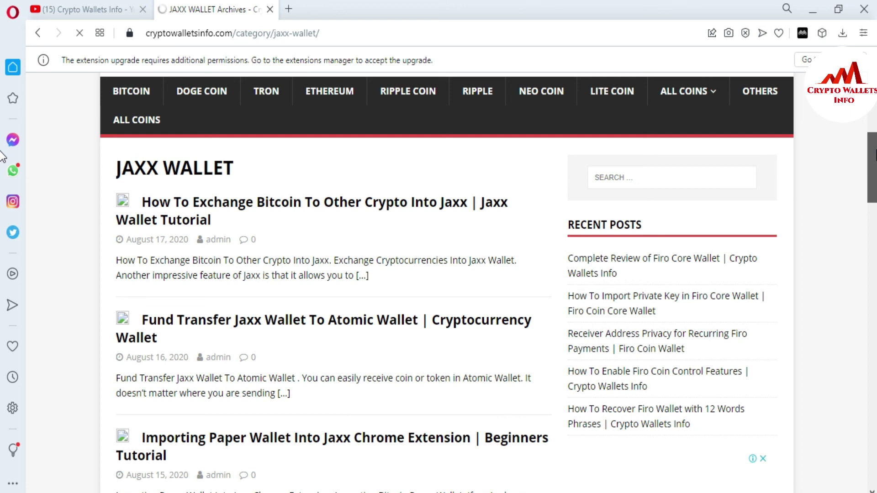
scroll(3, 160, "down", 3)
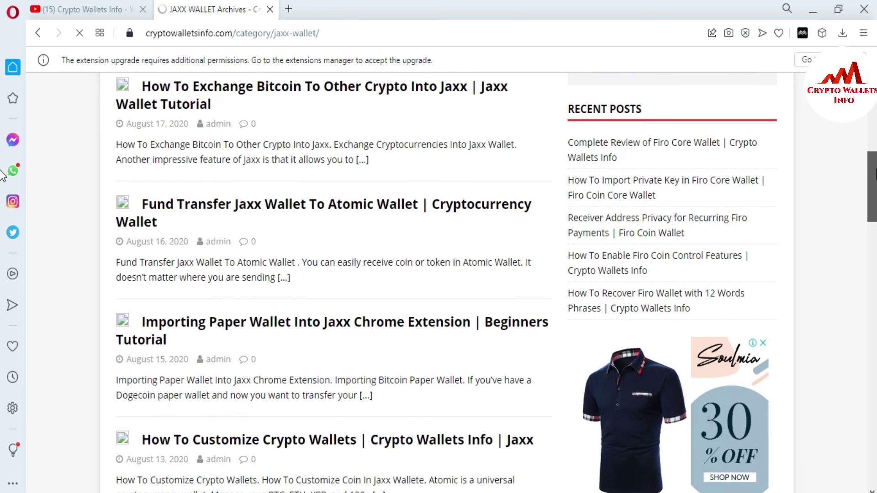
scroll(2, 211, "down", 5)
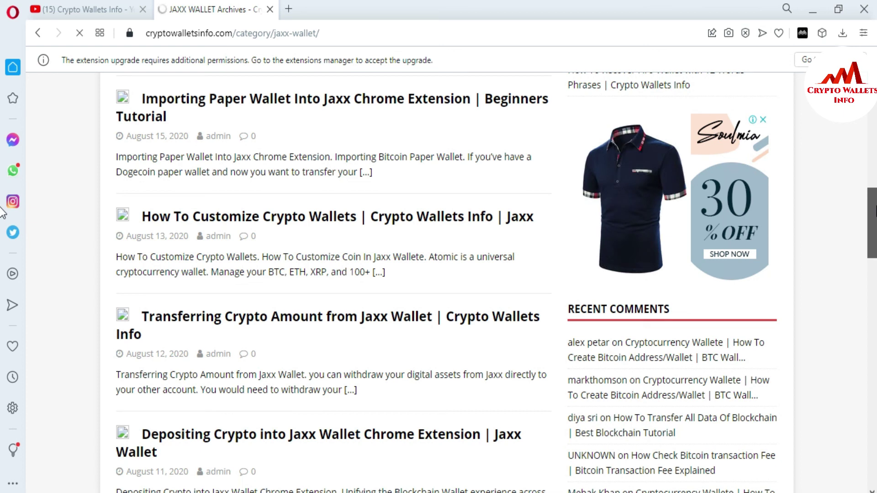
scroll(2, 215, "down", 2)
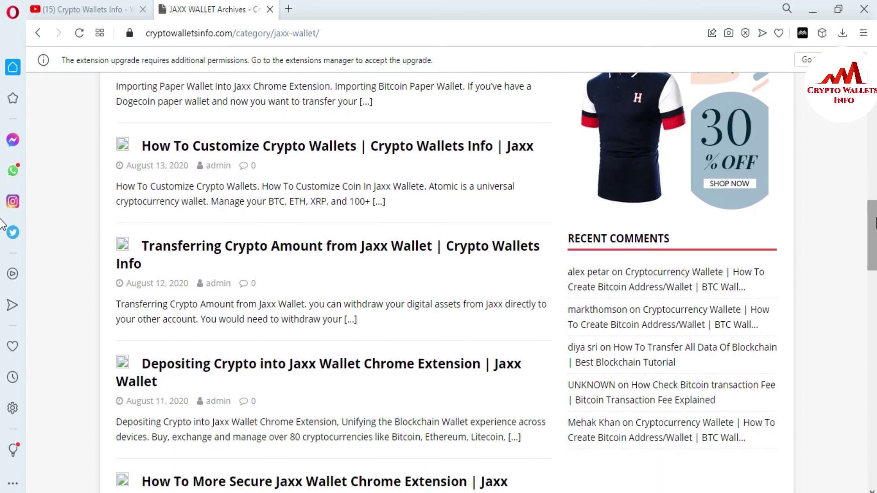
scroll(2, 226, "down", 2)
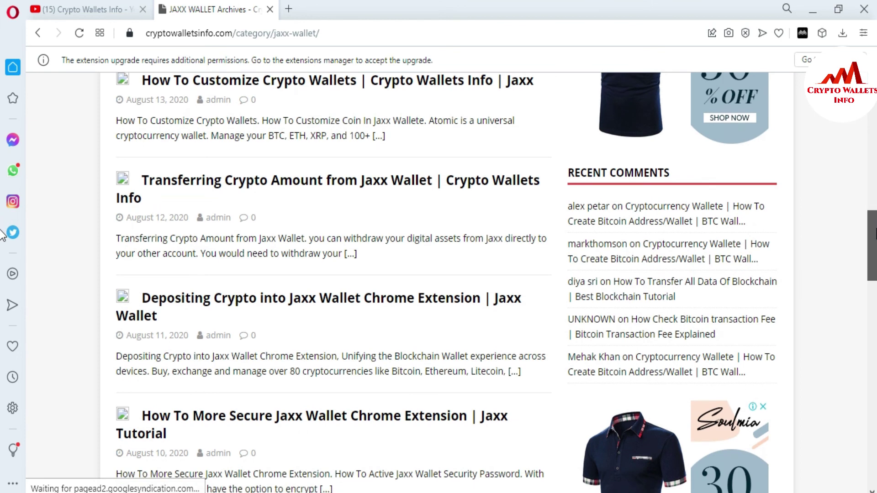
scroll(2, 247, "down", 4)
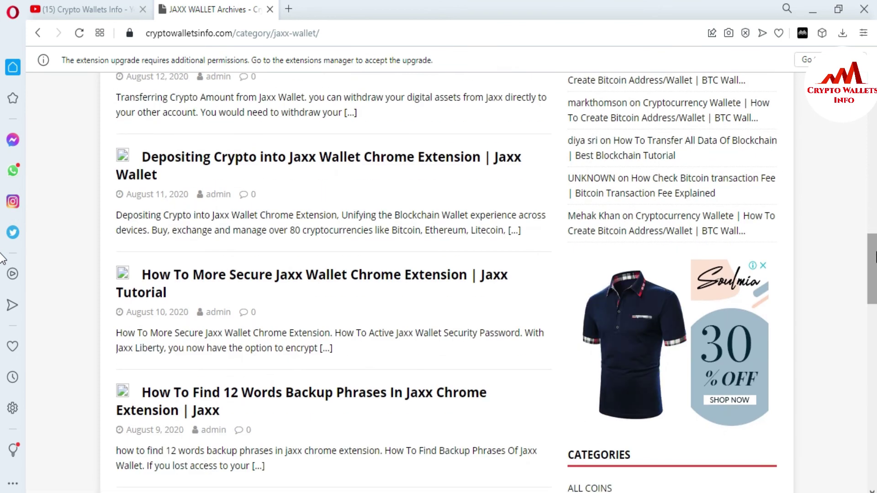
scroll(2, 258, "down", 3)
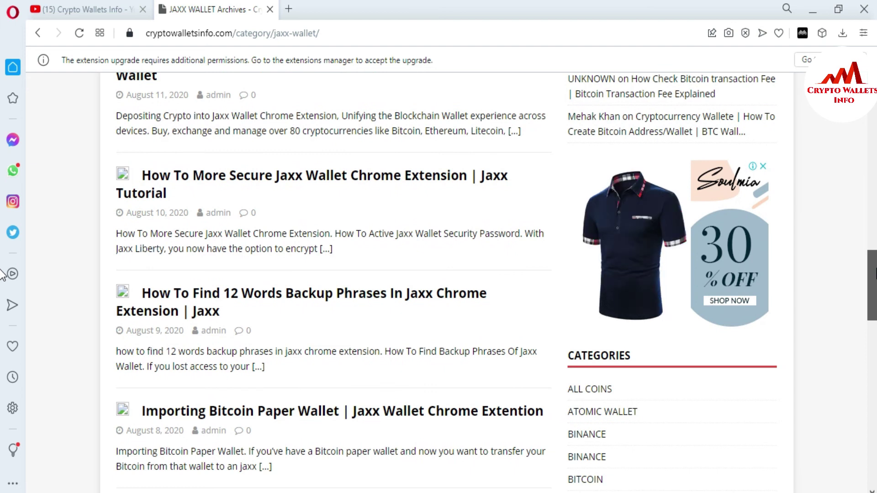
scroll(3, 274, "down", 3)
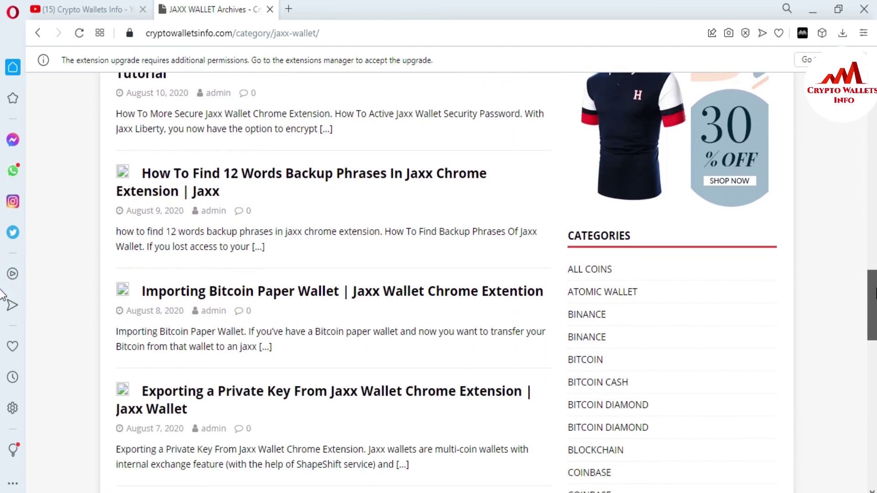
scroll(2, 295, "down", 2)
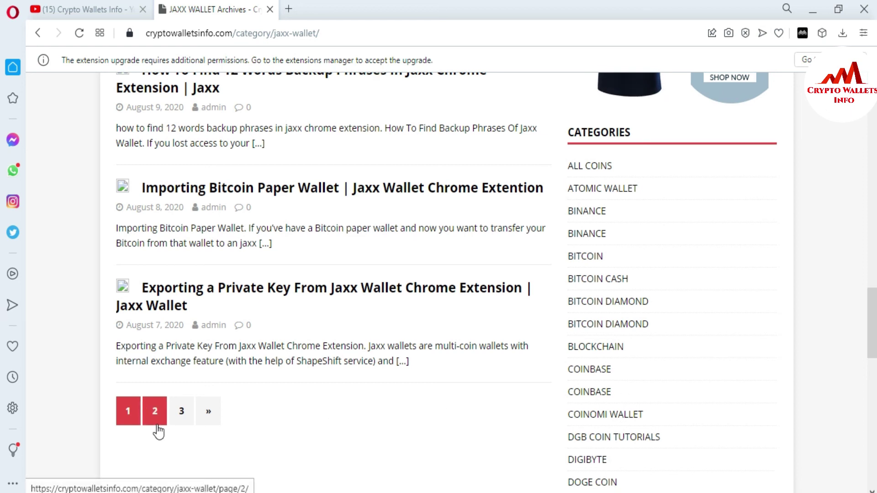
Step: Go to page 2 of the Jaxx Wallet posts, skim them, and return to the top
left_click(157, 426)
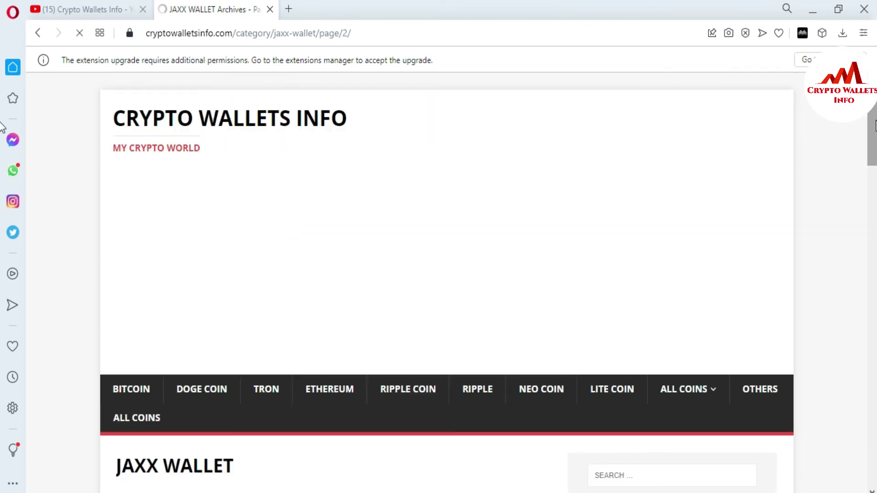
scroll(2, 178, "down", 13)
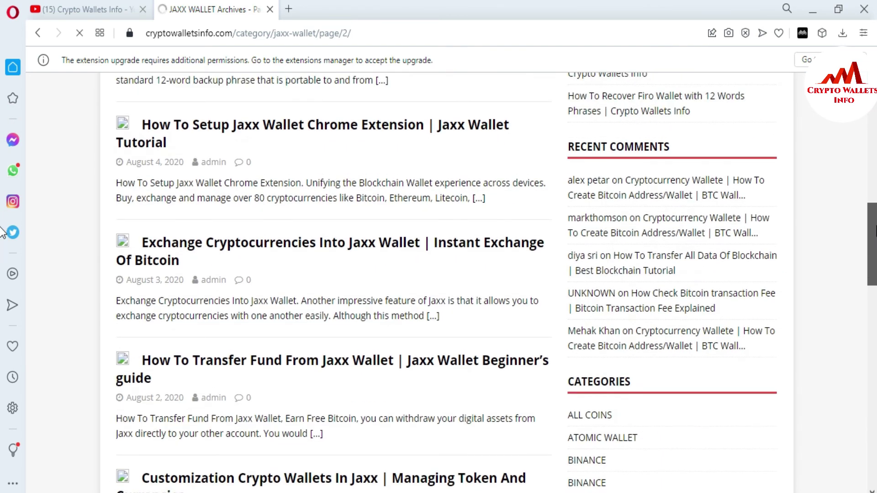
scroll(2, 233, "down", 7)
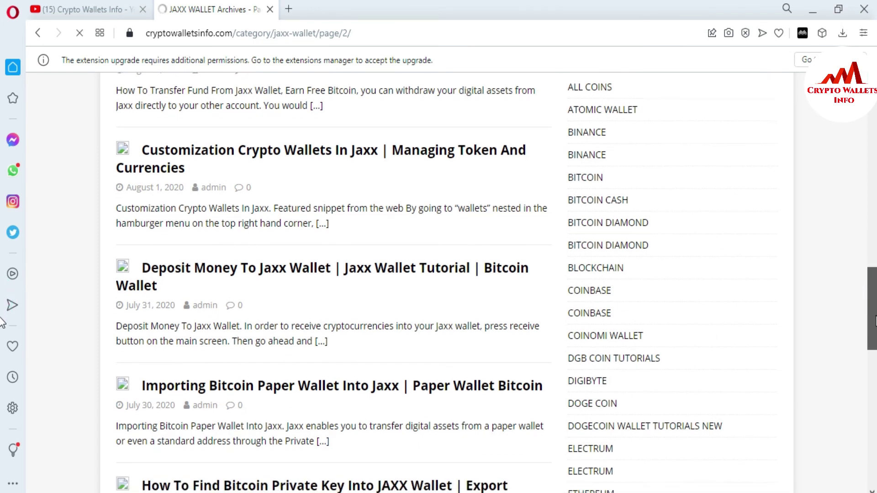
scroll(2, 338, "down", 9)
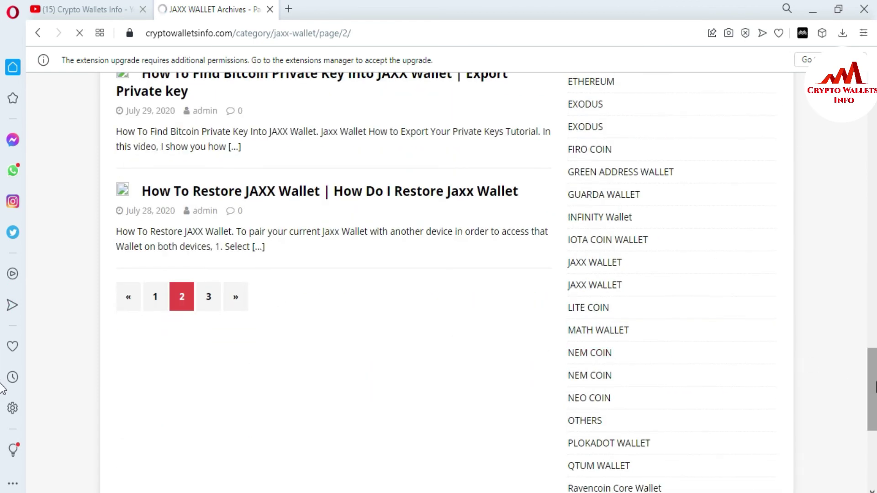
scroll(2, 366, "up", 6)
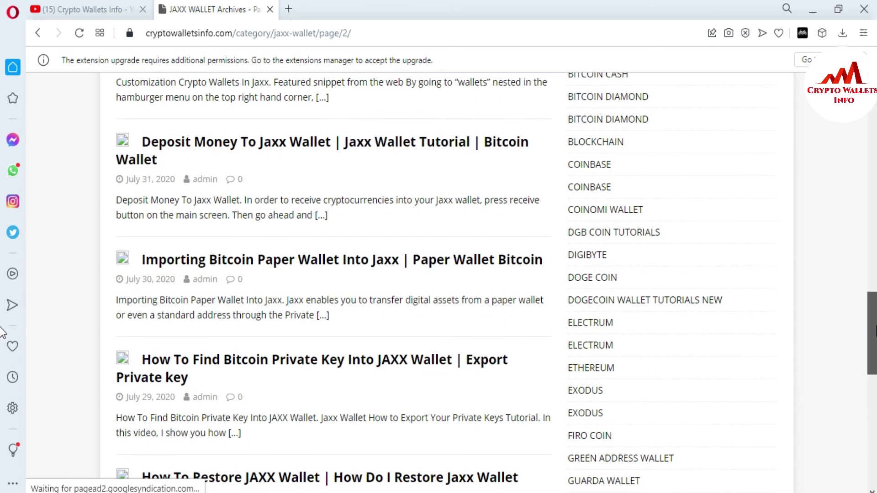
scroll(2, 333, "up", 8)
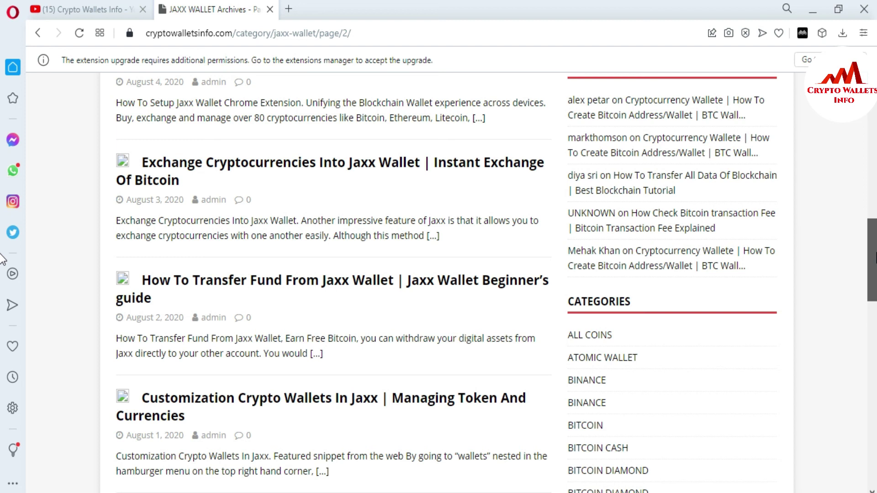
scroll(2, 259, "up", 15)
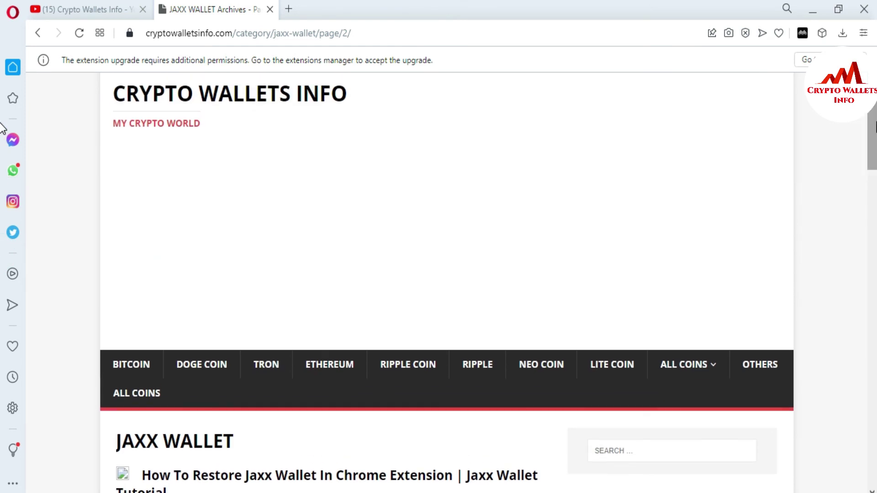